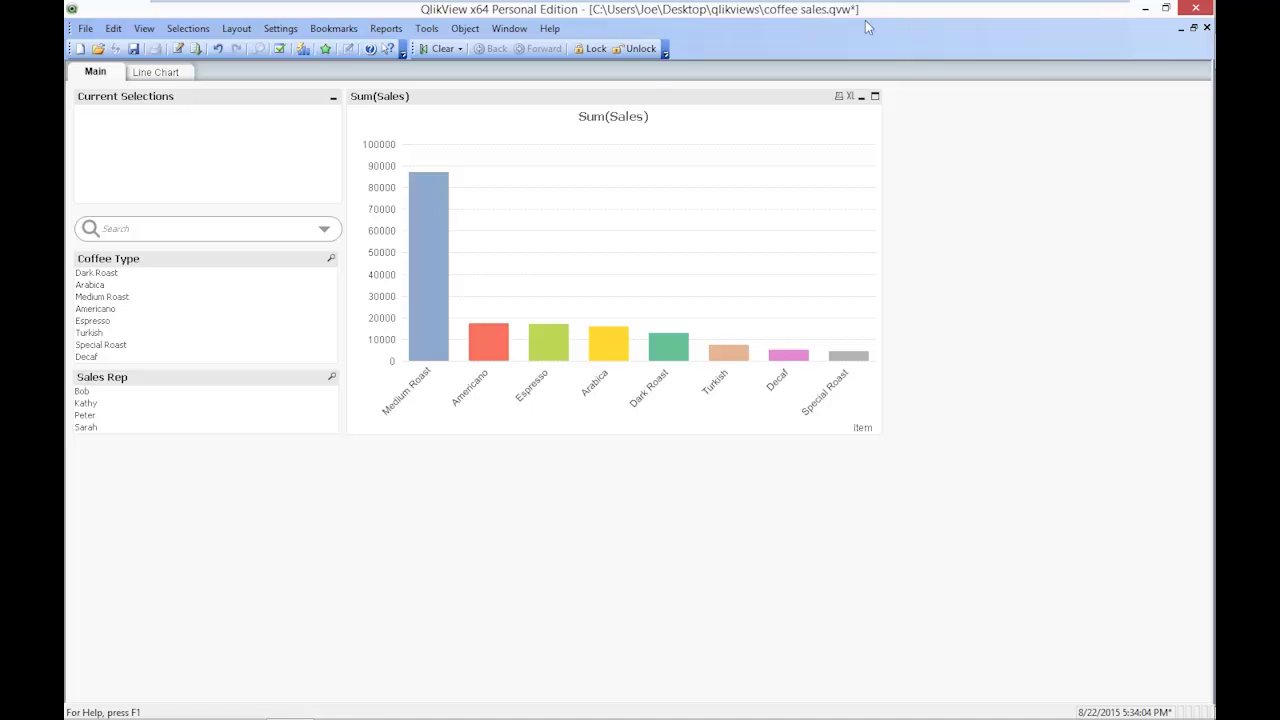
Open User Preferences and set recent files to 4 in the menu and 32 on the start page
click(281, 30)
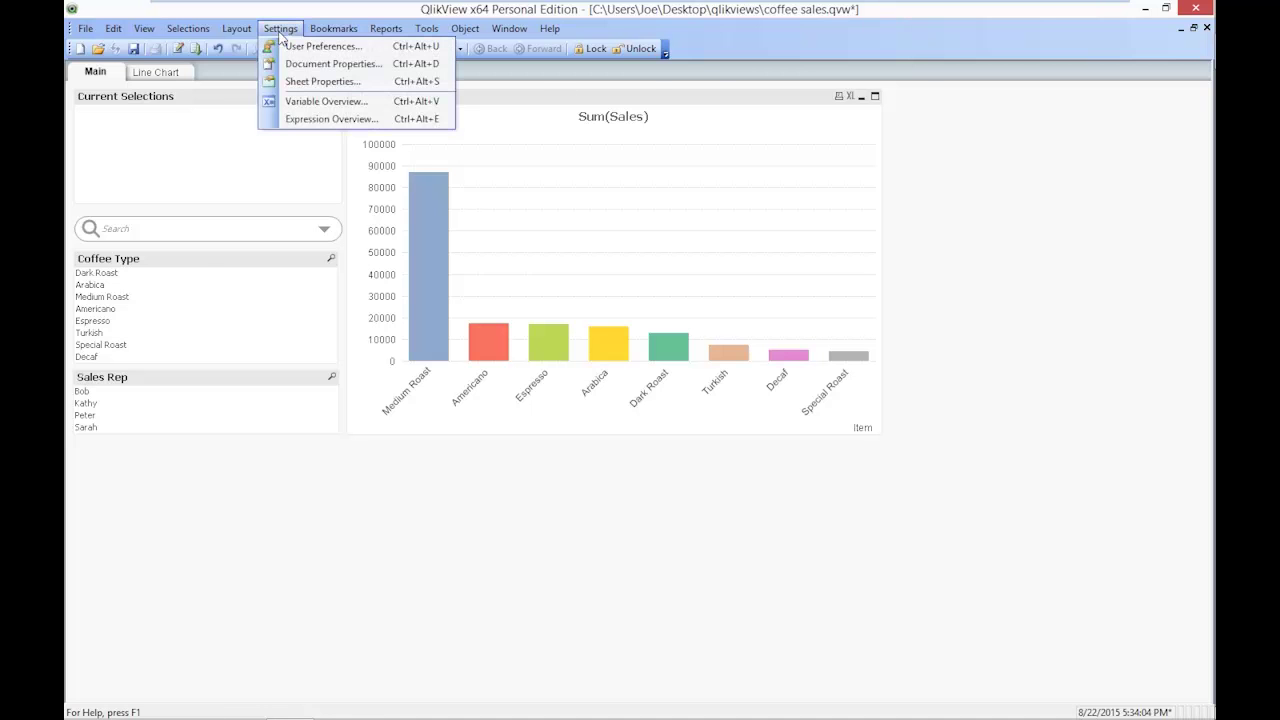
click(380, 52)
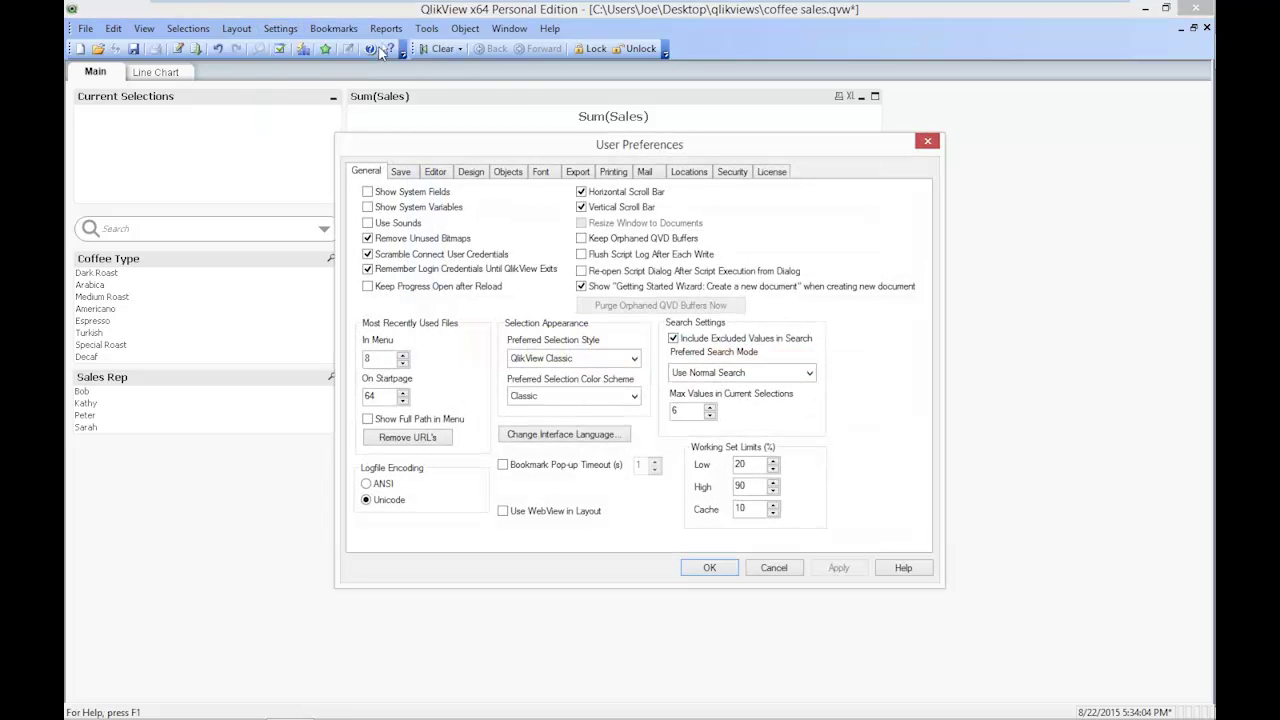
drag(575, 157, 537, 97)
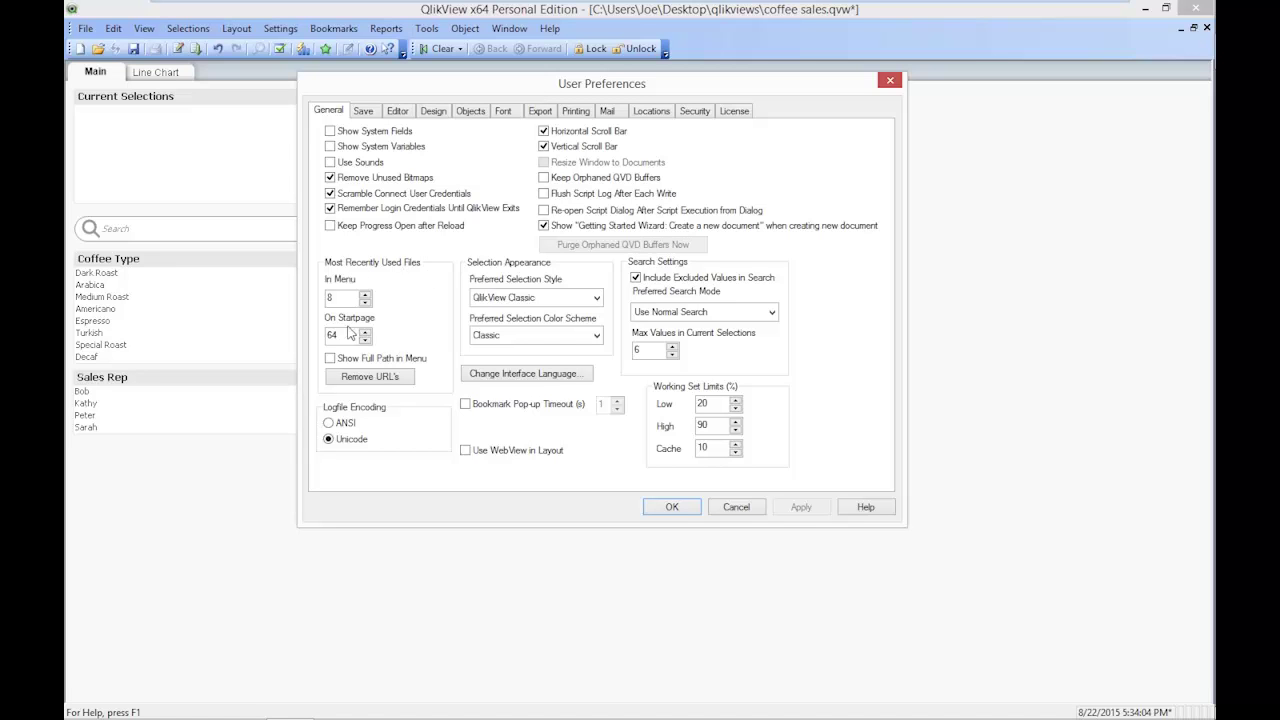
drag(343, 297, 322, 299)
text(4)
drag(333, 335, 323, 337)
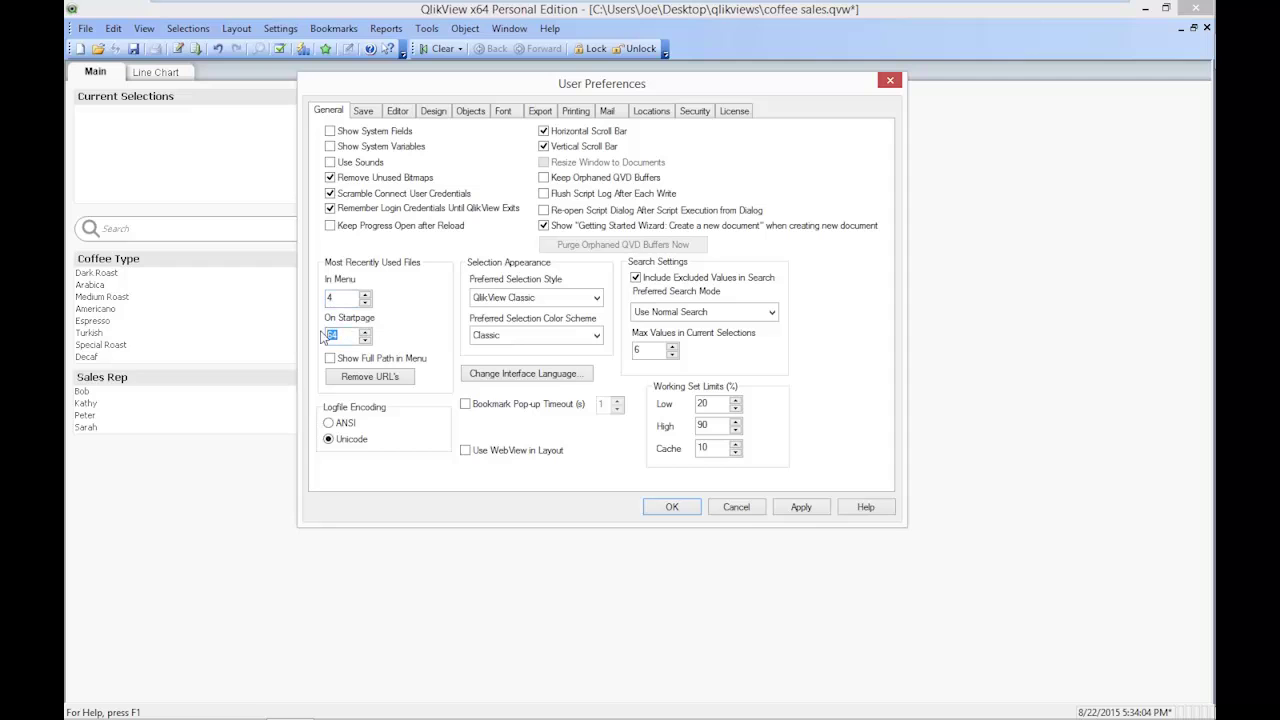
text(32)
On the Save preferences, enable Use Backup and keep the last 2 instances
click(364, 111)
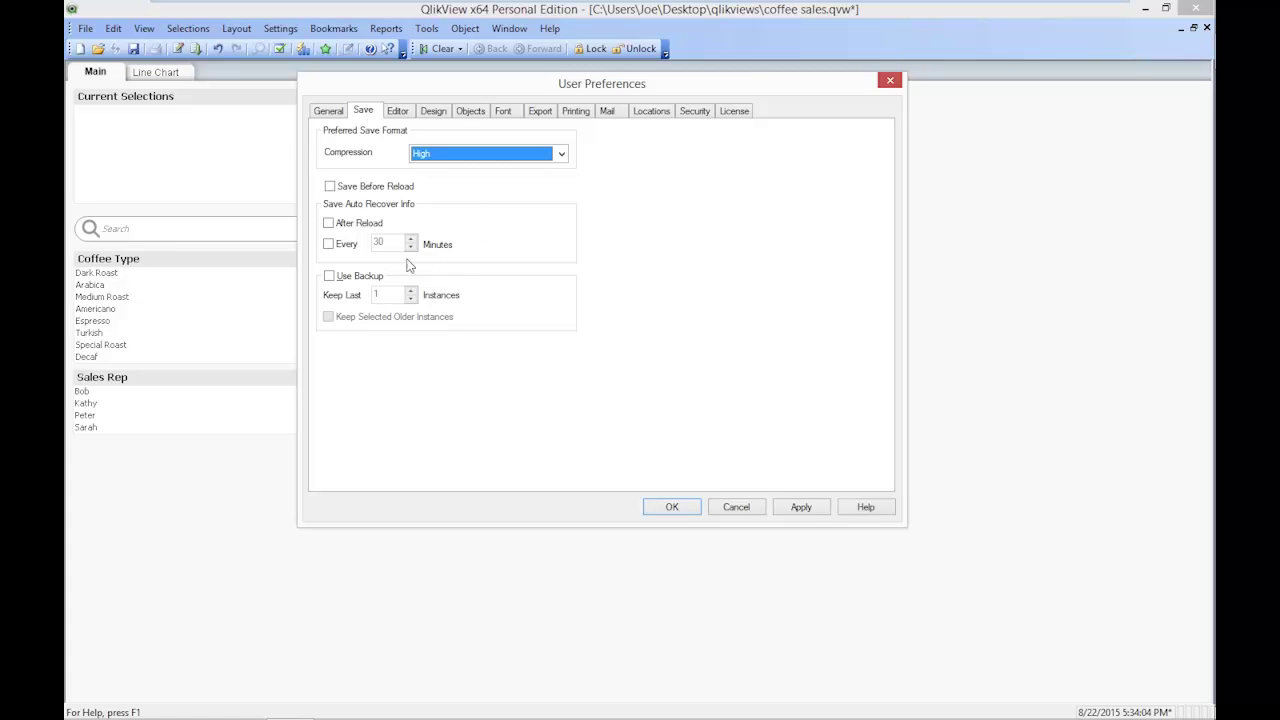
click(329, 276)
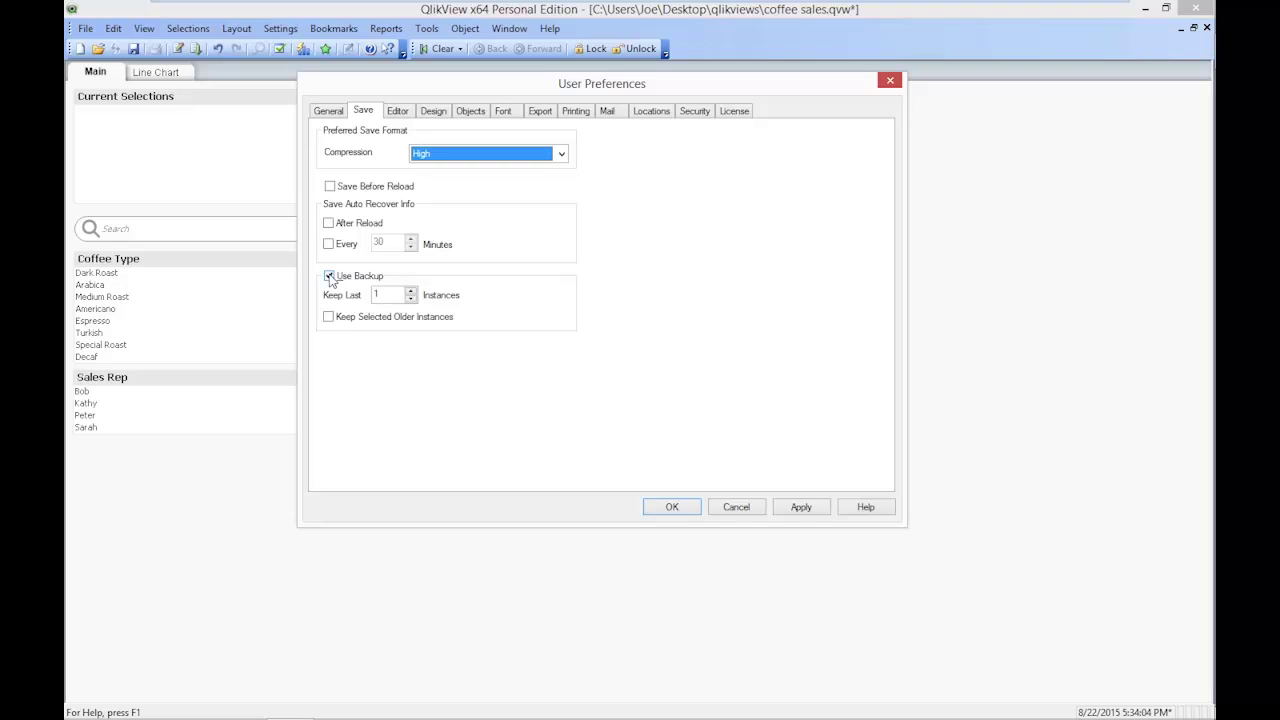
click(391, 292)
double_click(391, 292)
text(2)
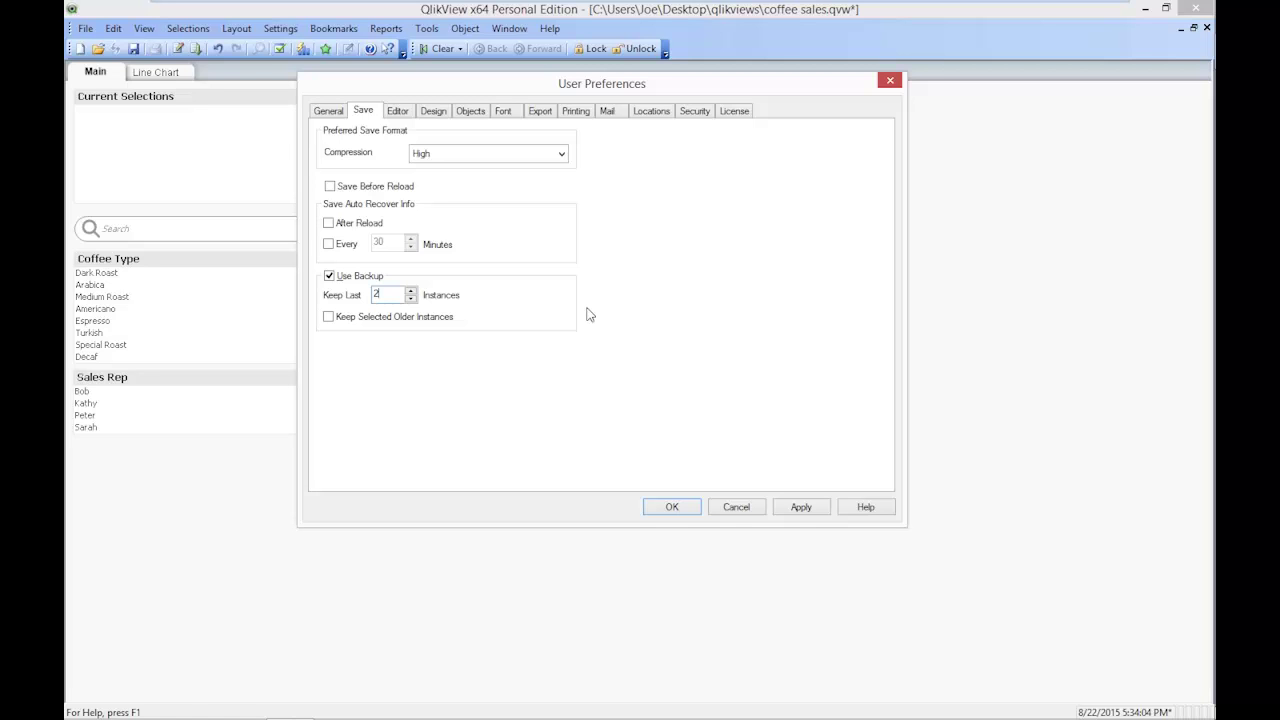
Step through the Editor, Design, Objects, Font and Export preference pages
click(406, 116)
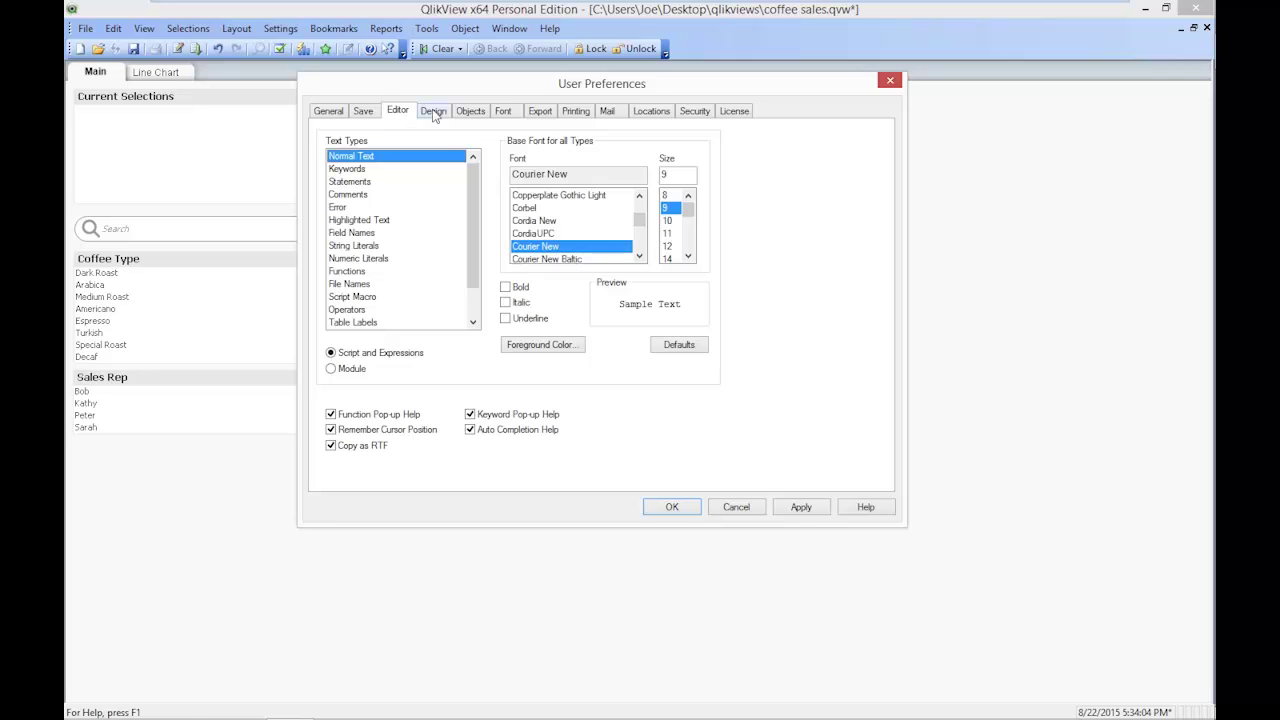
click(433, 113)
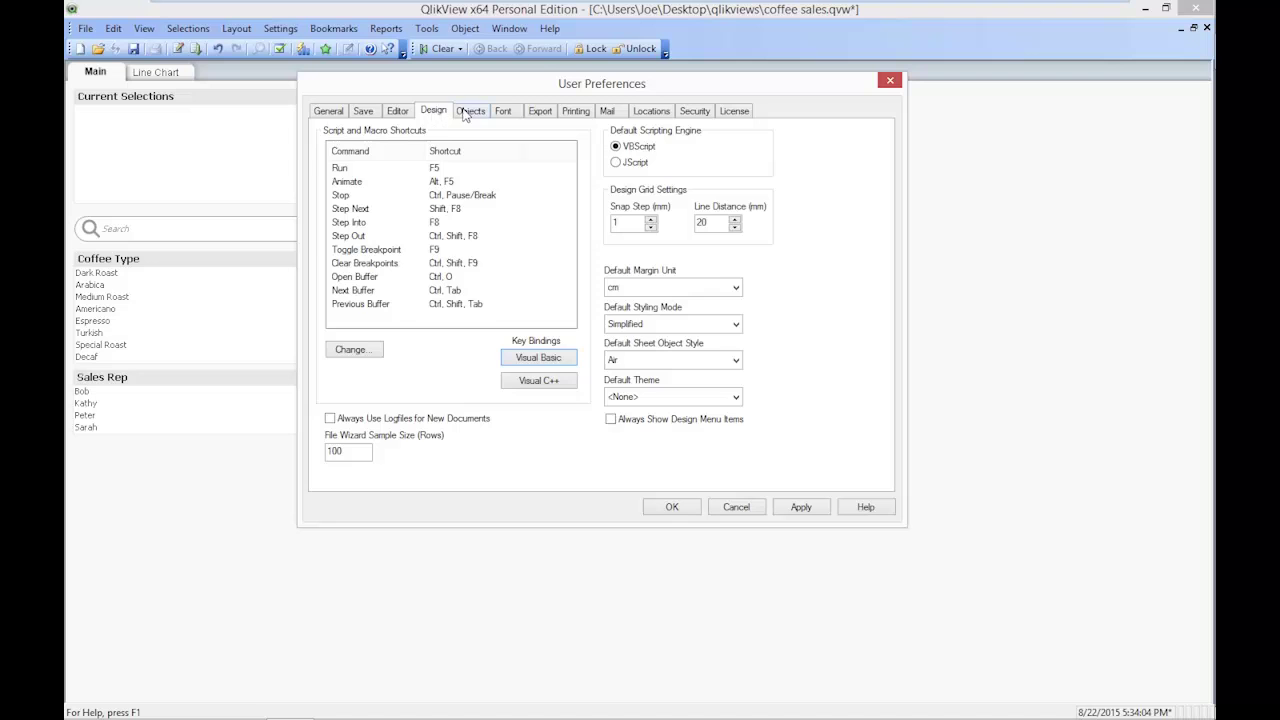
click(470, 112)
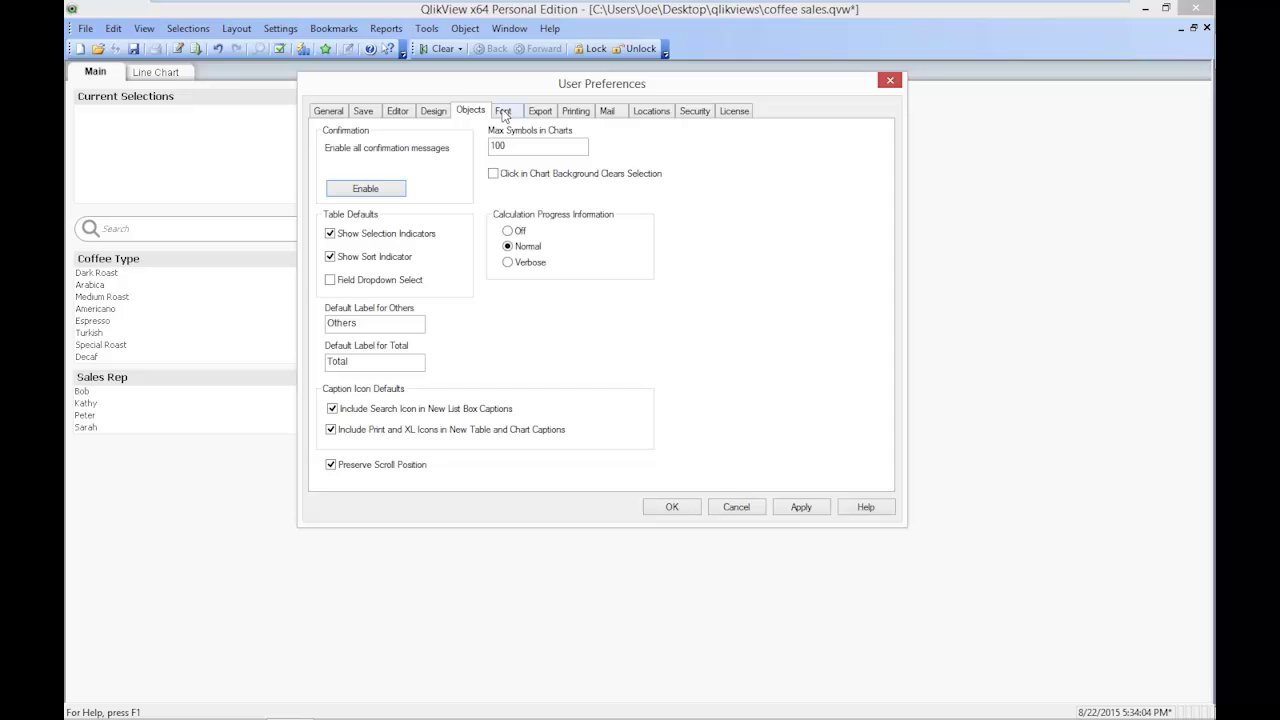
click(504, 113)
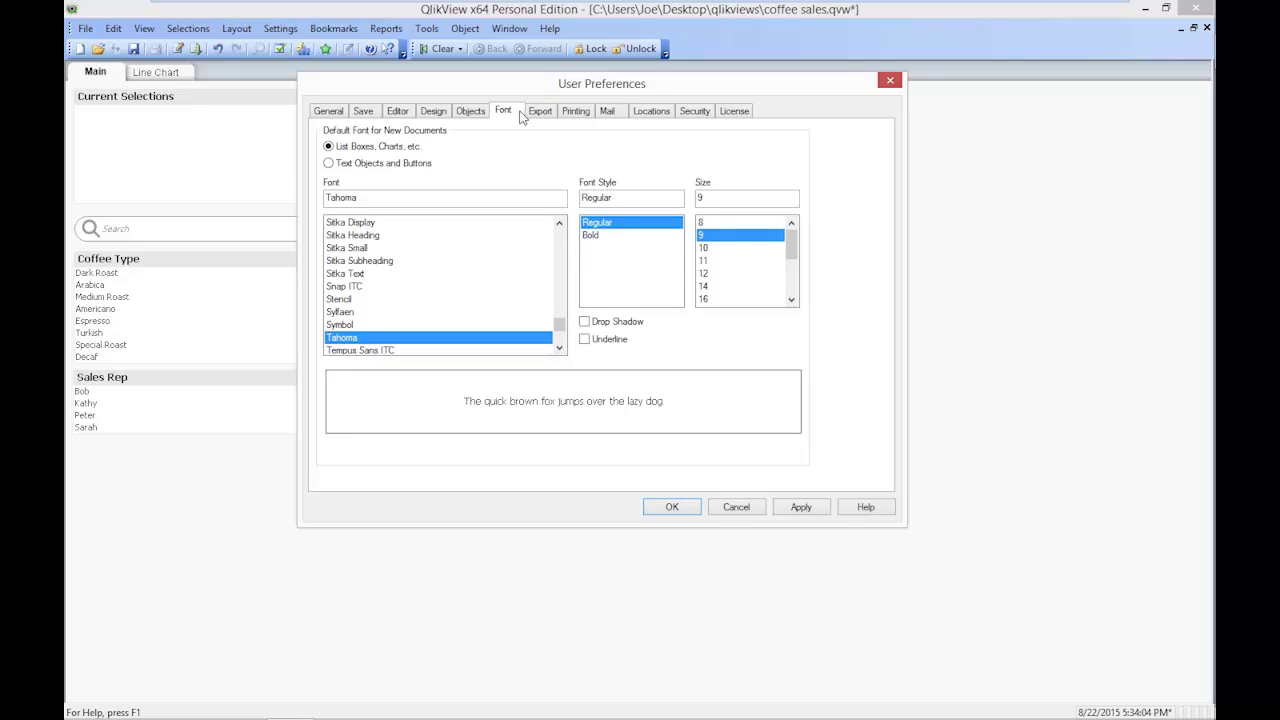
click(539, 112)
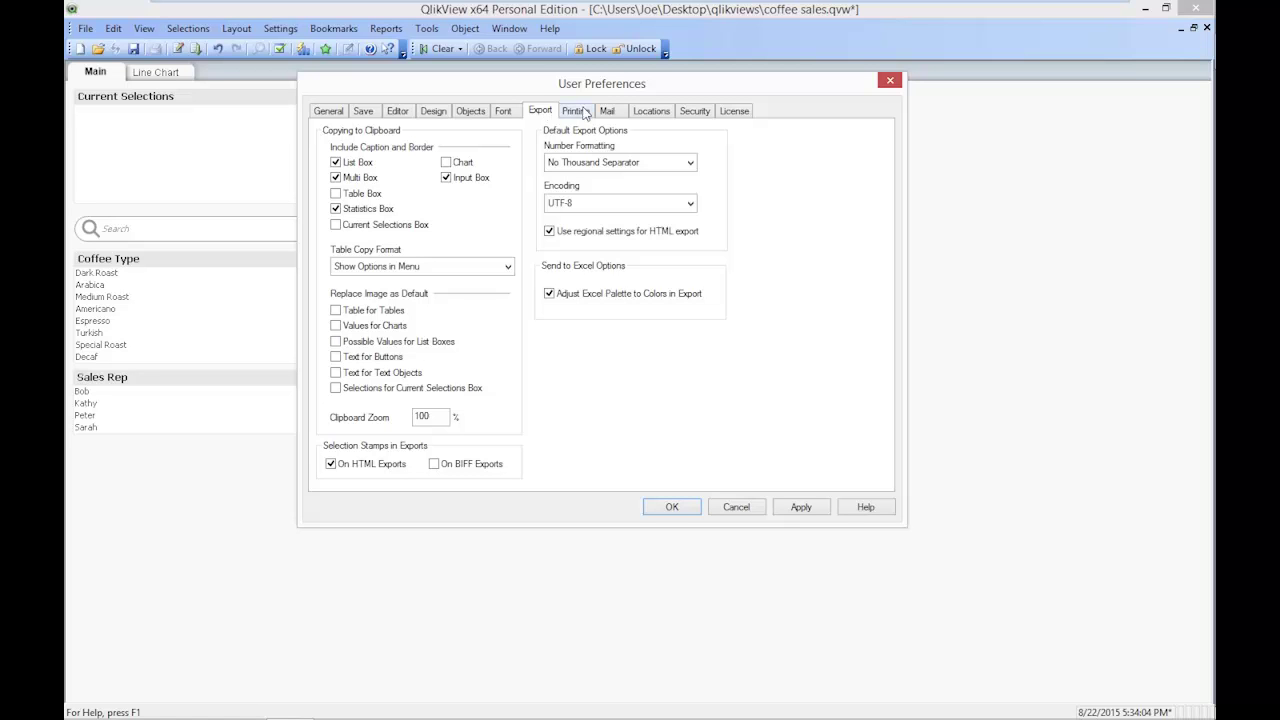
Review the Printing, Mail, Locations and Security preference pages
click(578, 113)
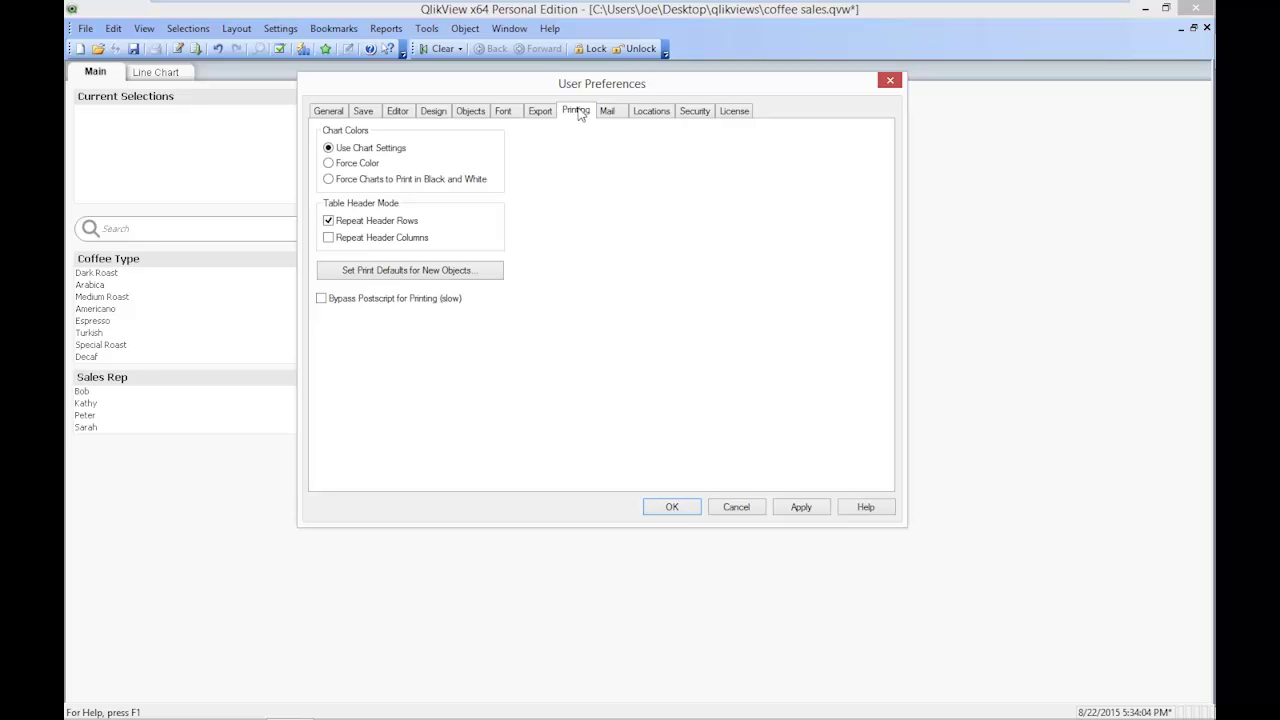
click(609, 113)
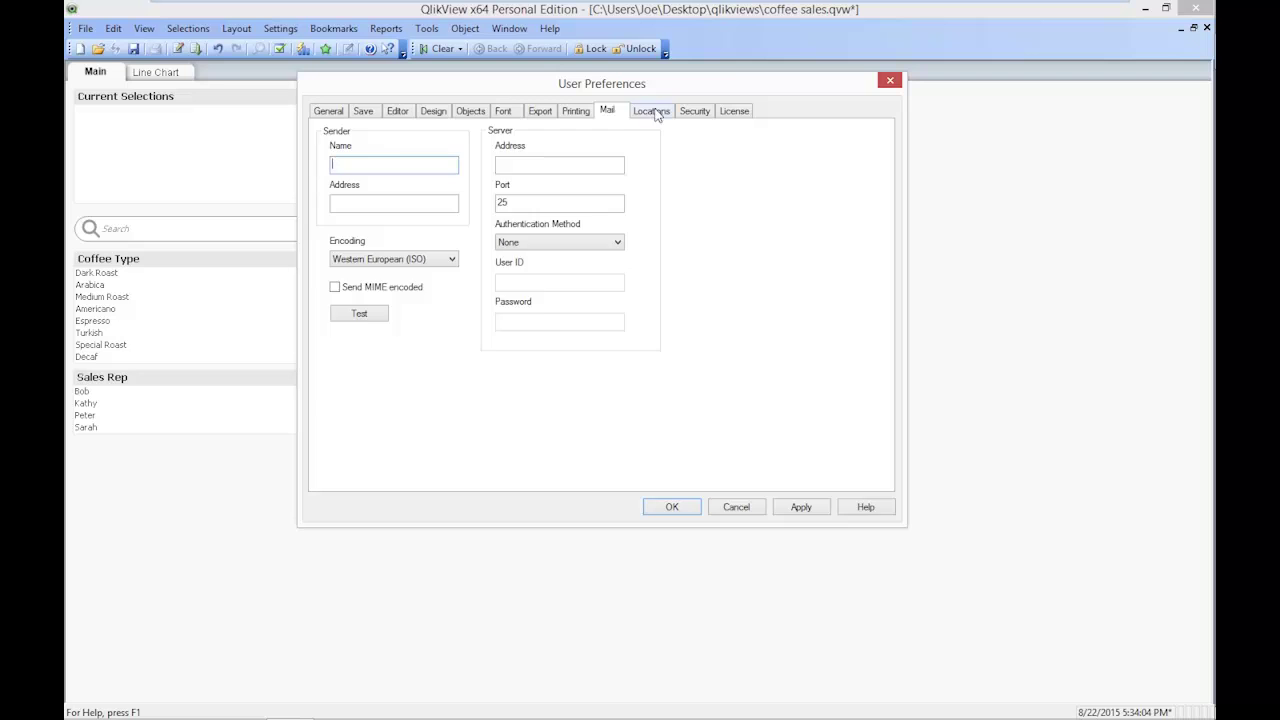
click(657, 114)
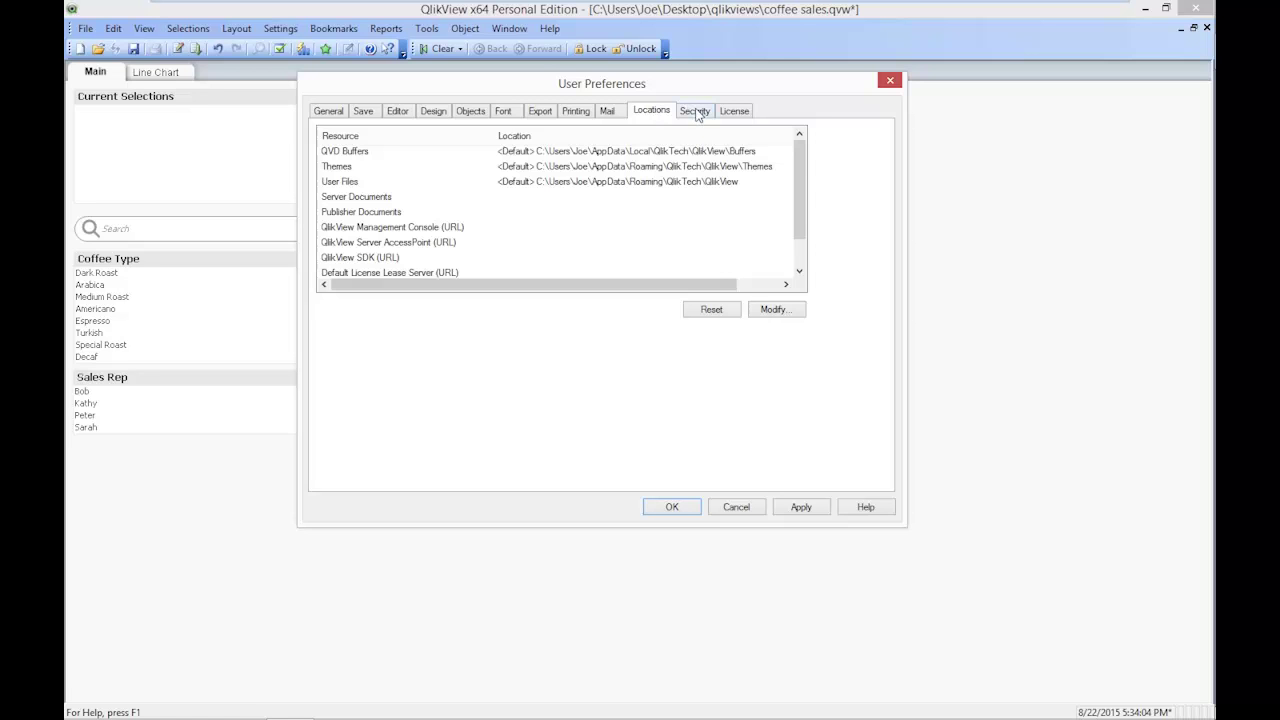
click(697, 113)
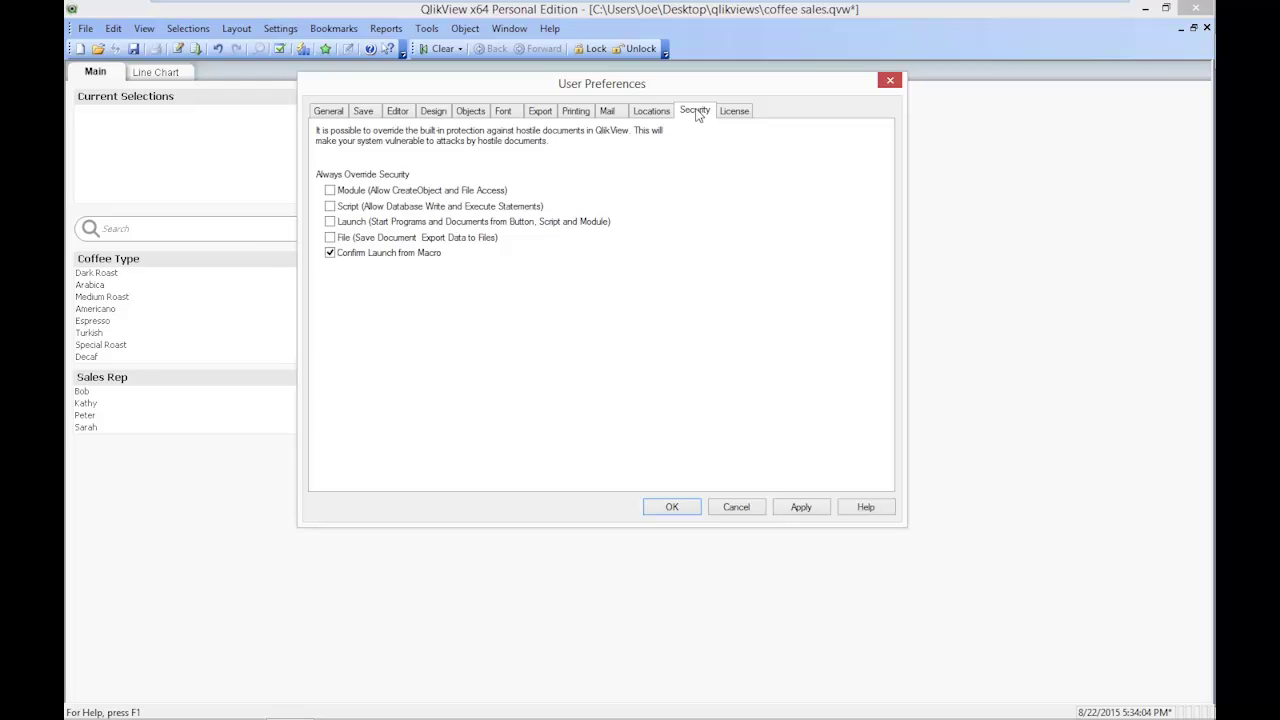
Check the license information, close User Preferences with OK, and bring up the Settings menu
click(734, 118)
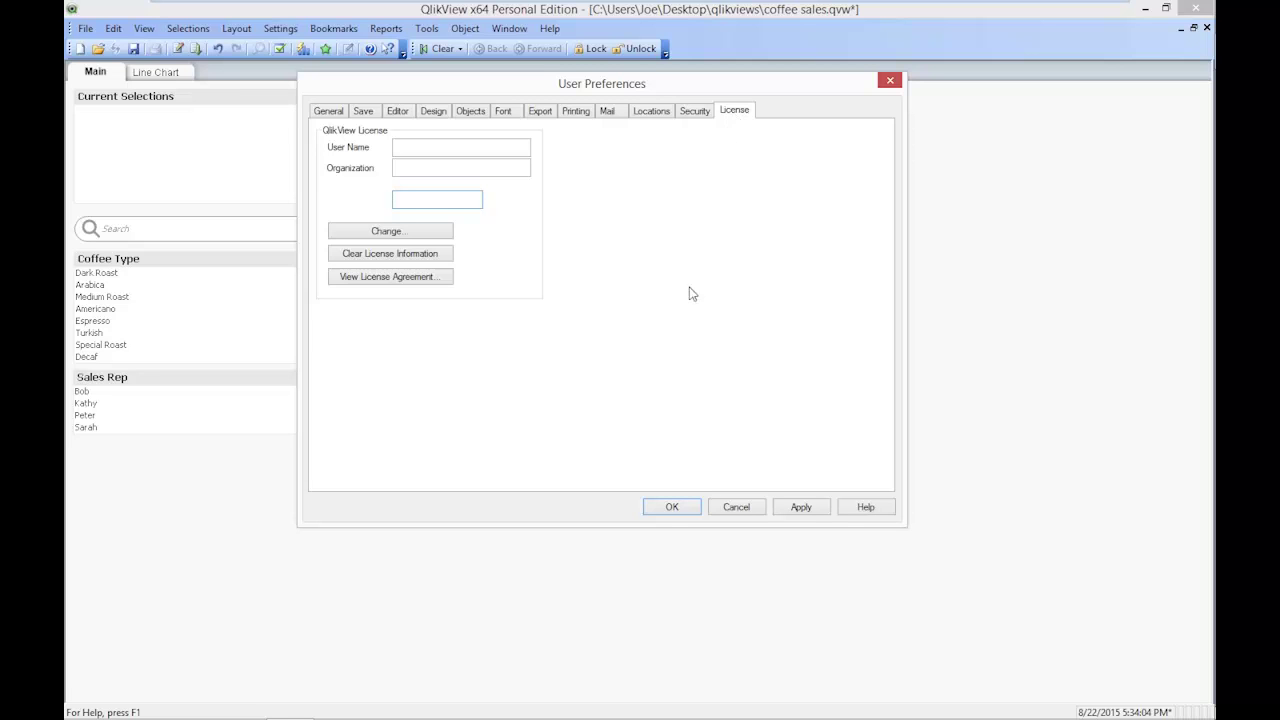
click(672, 508)
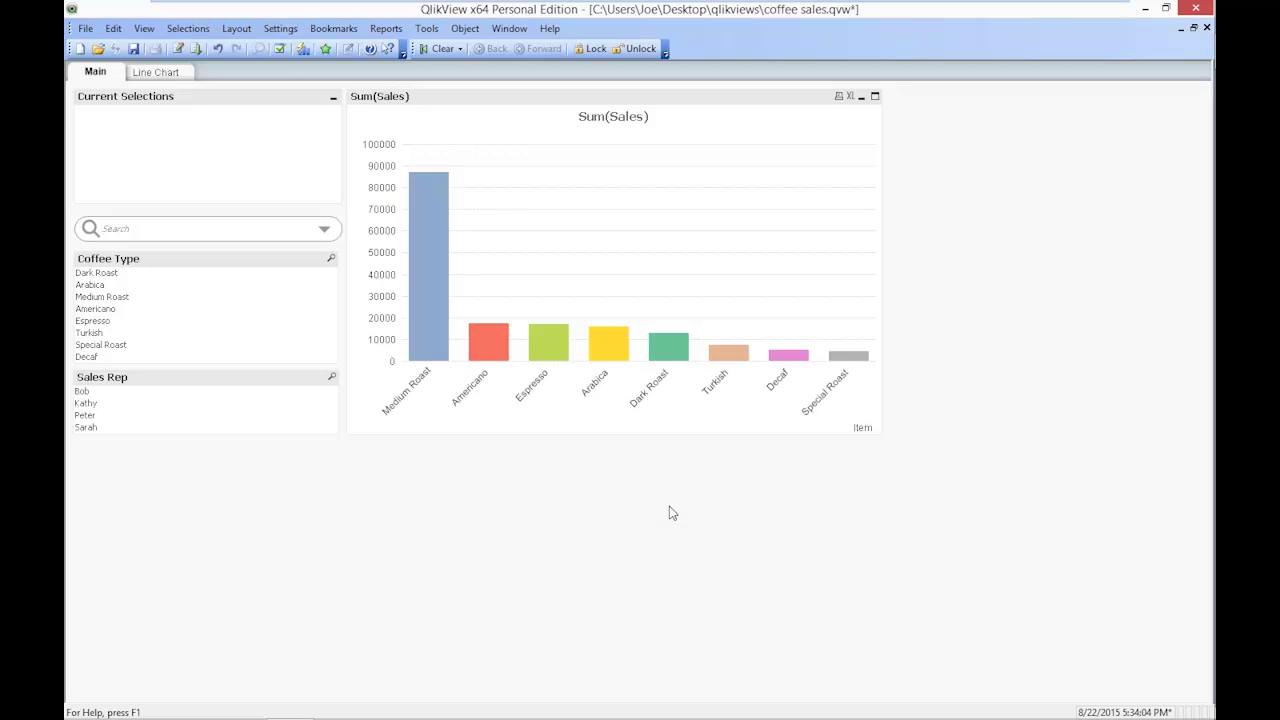
click(284, 29)
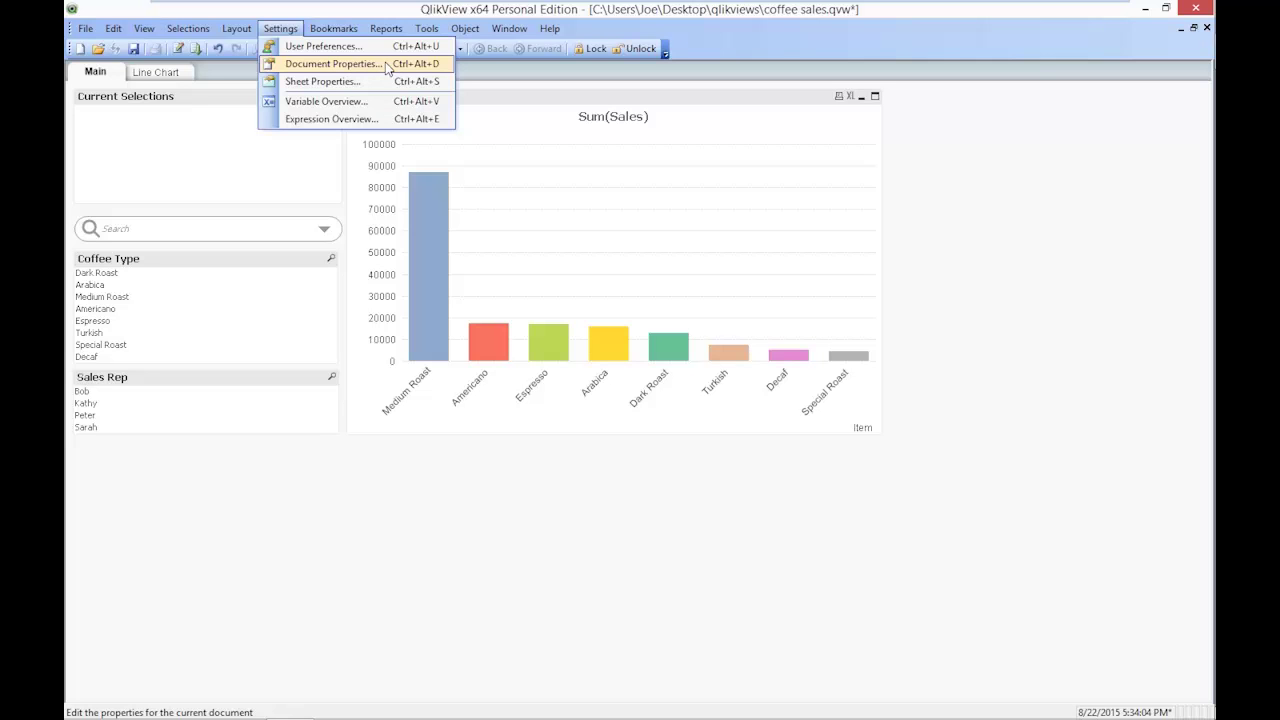
Open Document Properties and enter the author's name in the Author field
click(387, 65)
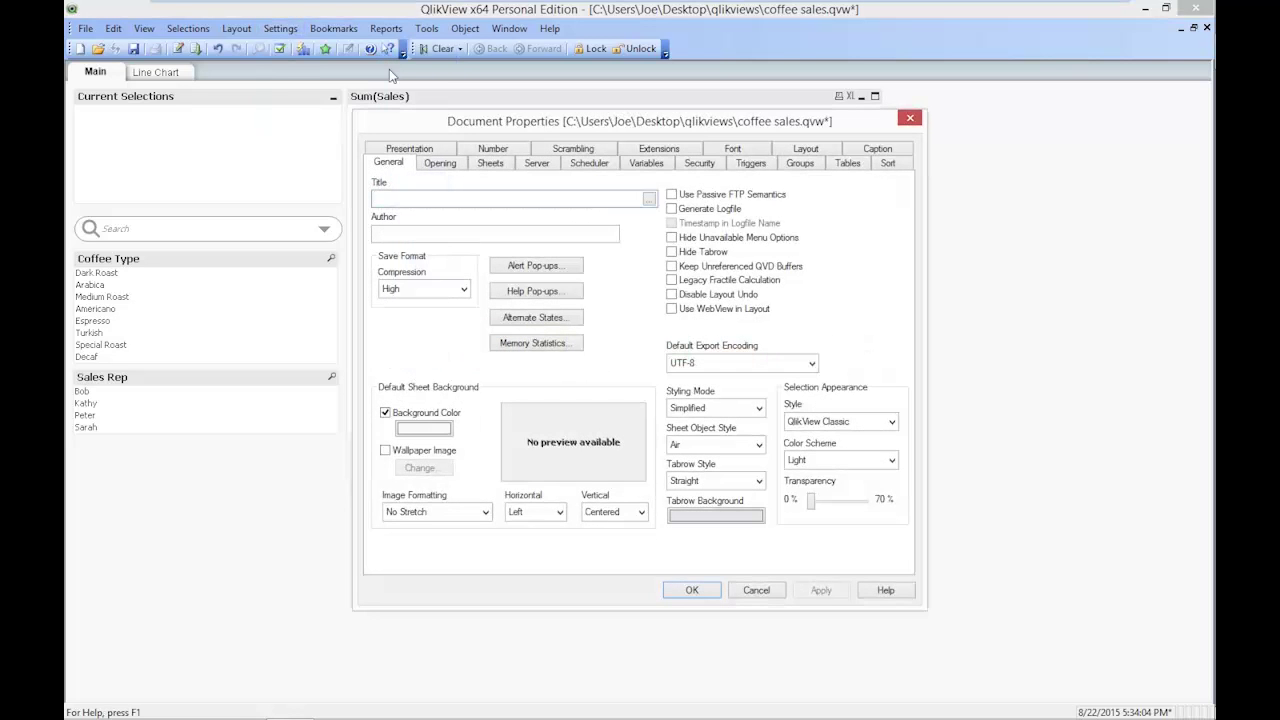
drag(590, 127, 540, 103)
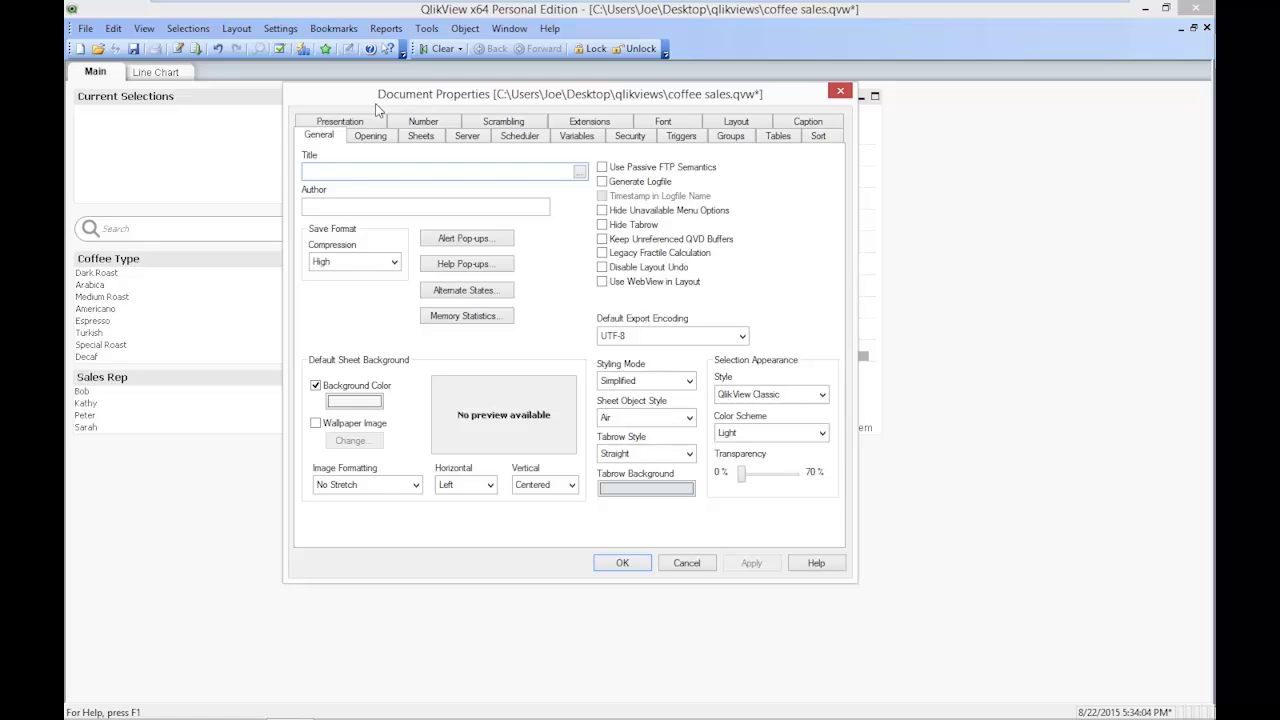
click(337, 207)
text(joe)
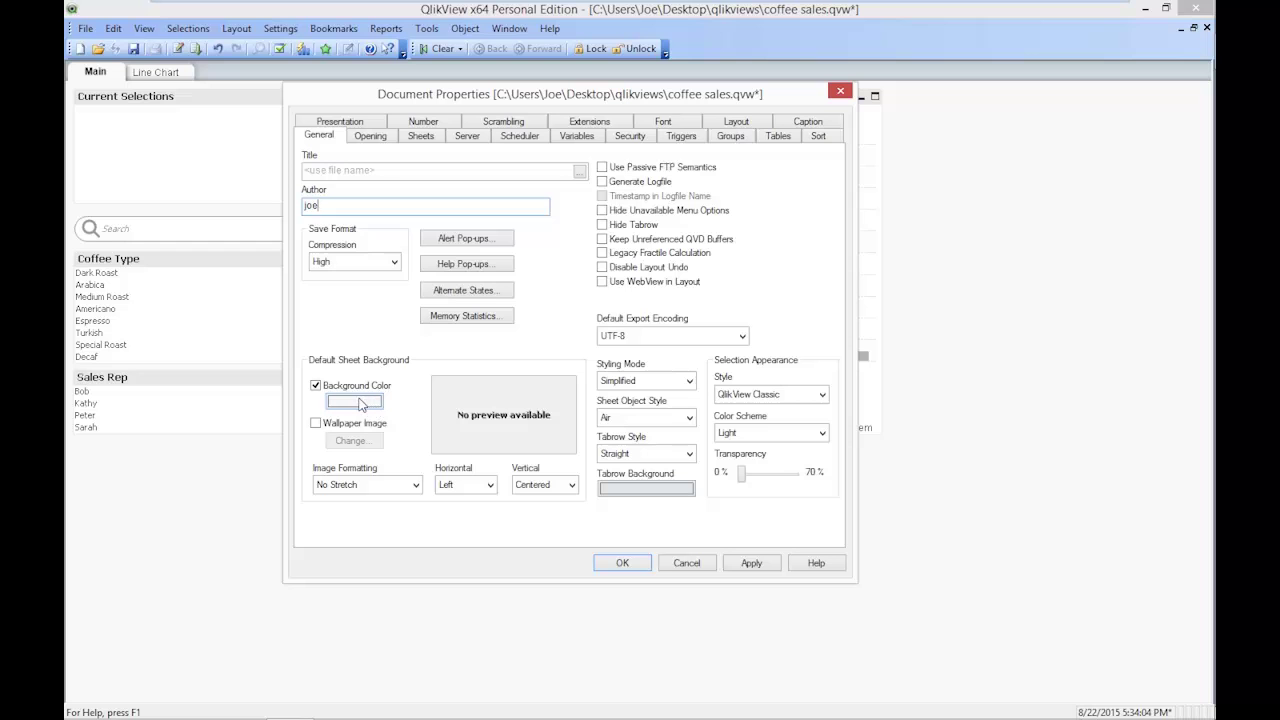
Set the default sheet background to olive green, saved as a custom colour, and apply it
click(355, 401)
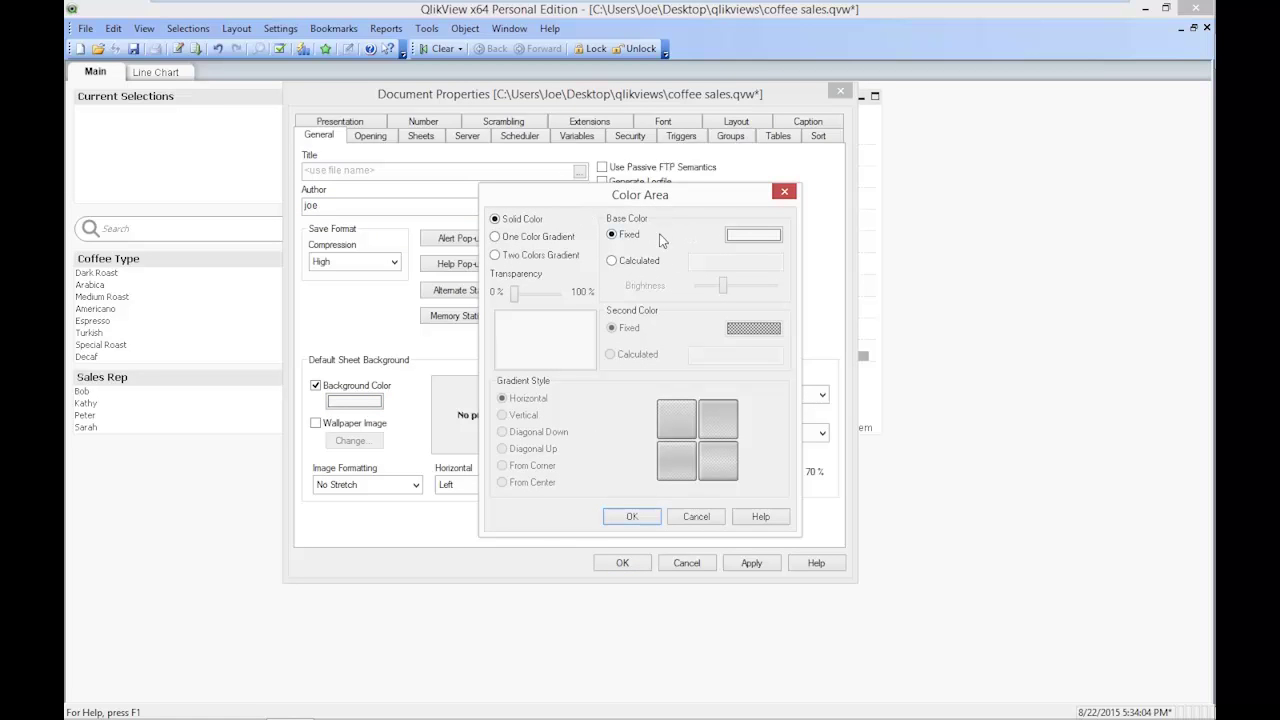
click(755, 236)
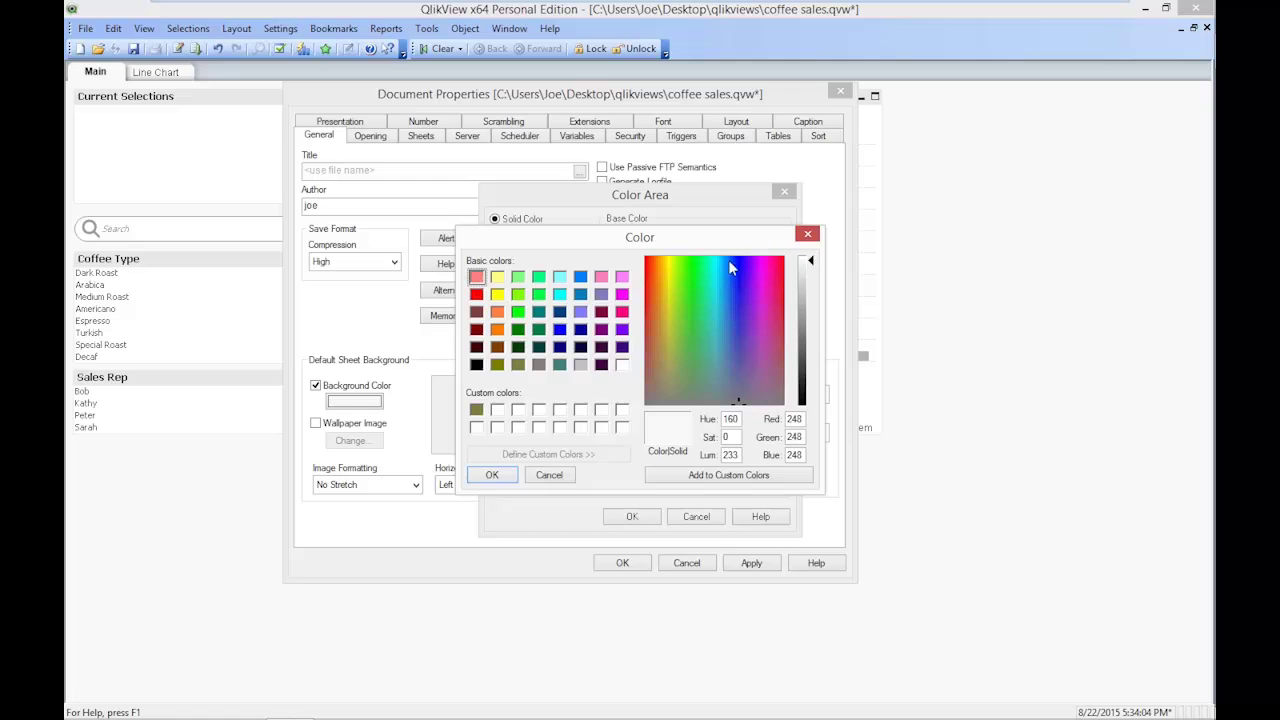
click(517, 366)
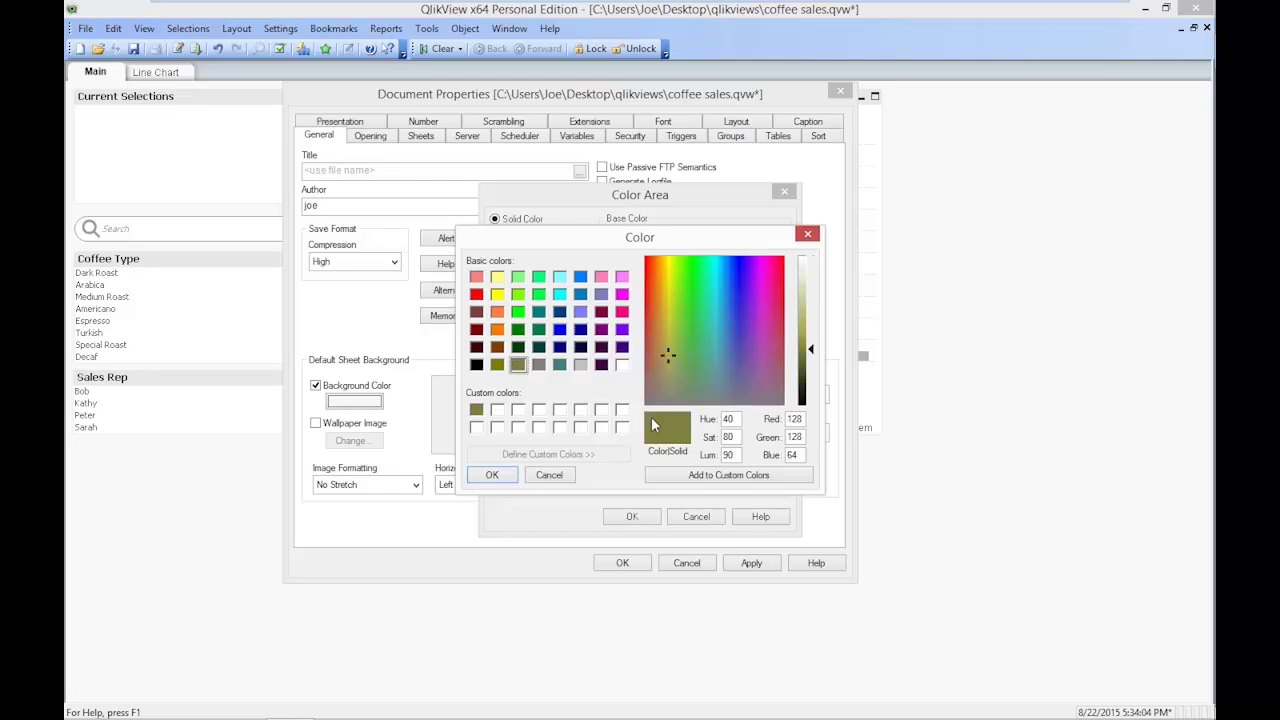
click(676, 474)
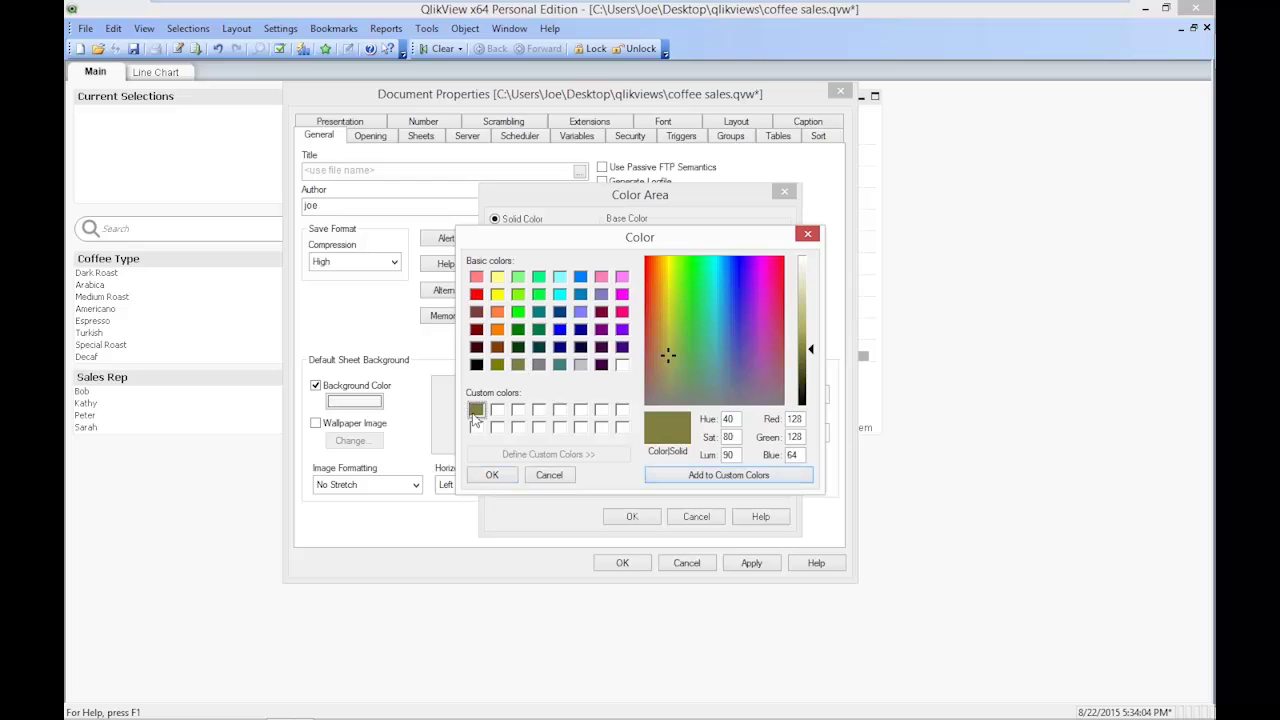
click(491, 474)
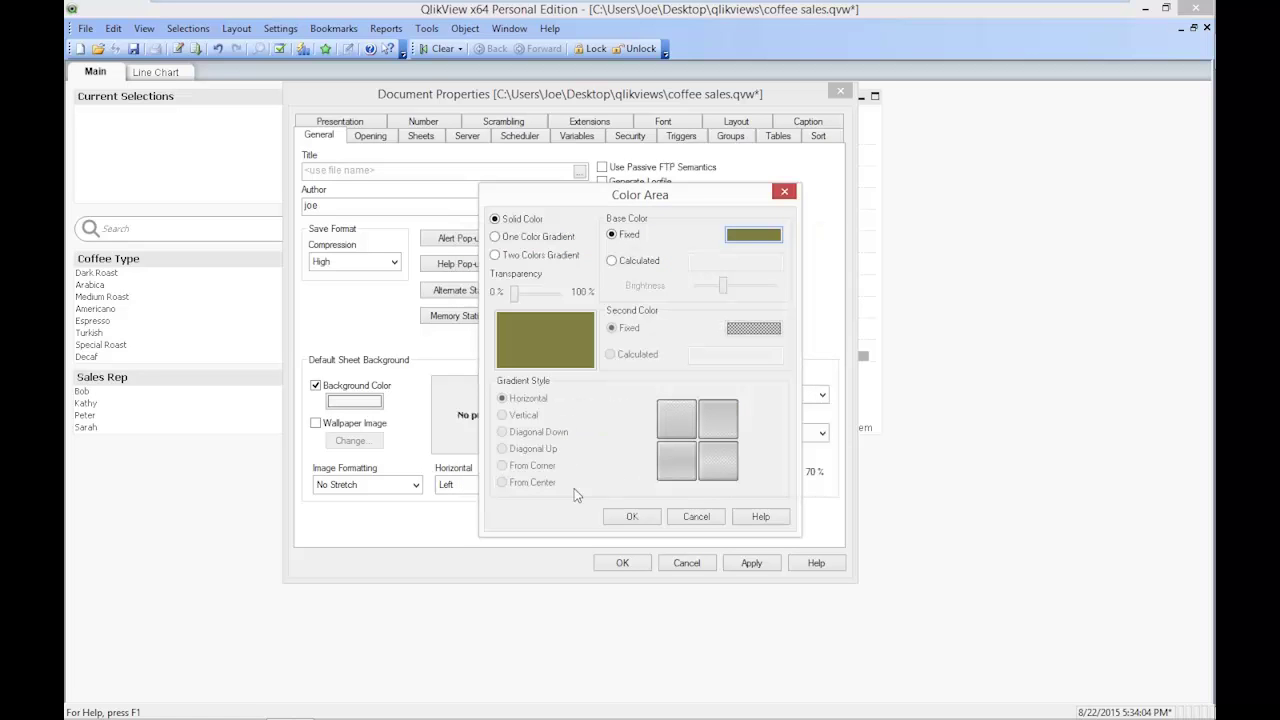
click(627, 516)
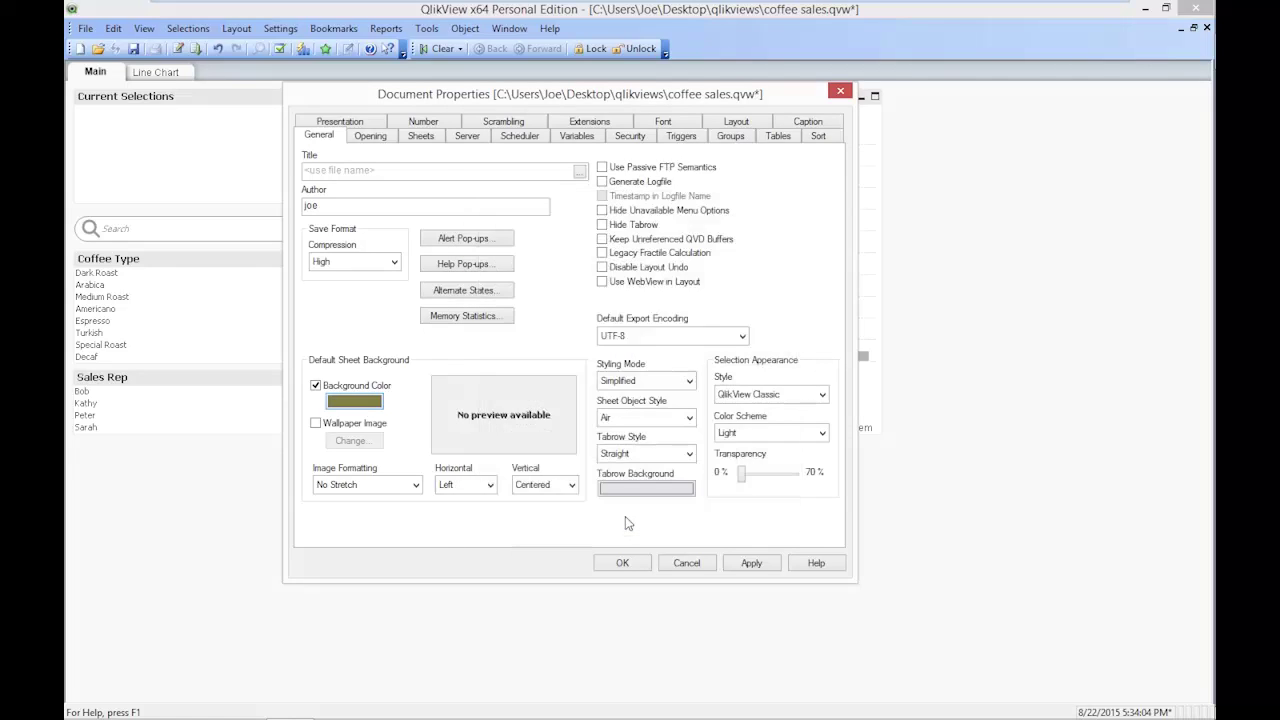
click(741, 562)
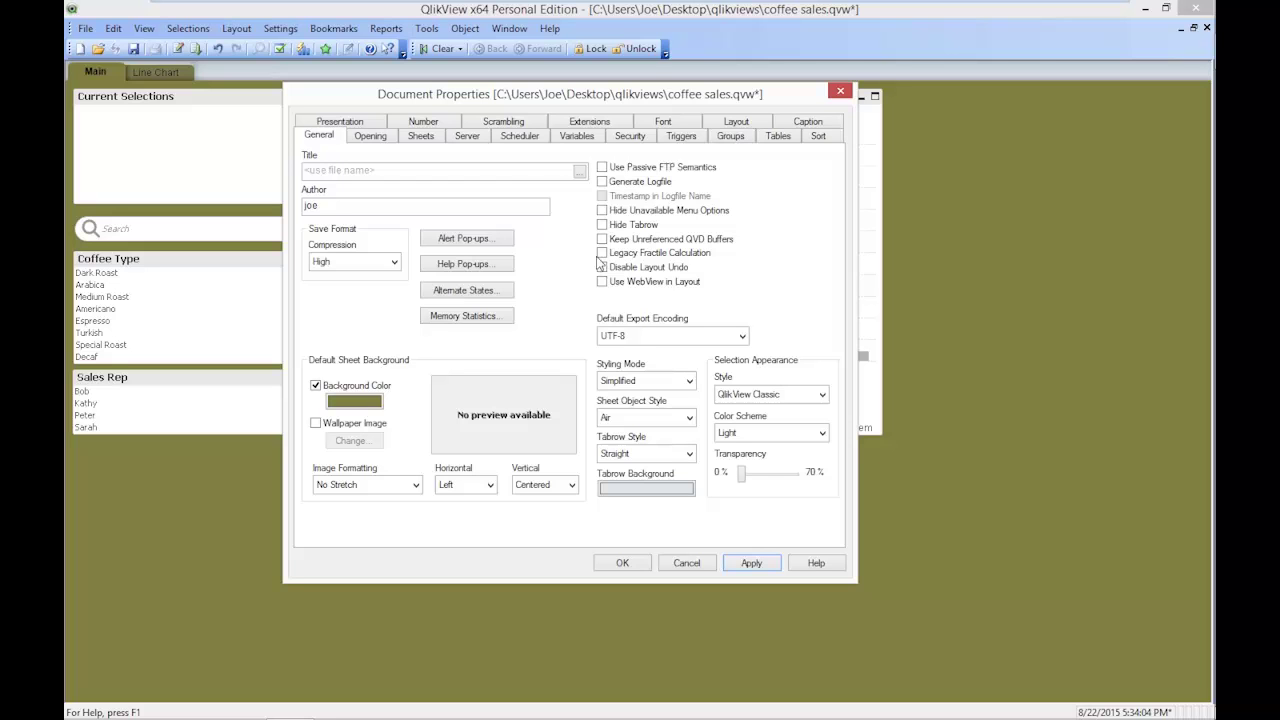
Set the default document font to Tahoma Bold 9 and apply it to existing objects
click(659, 122)
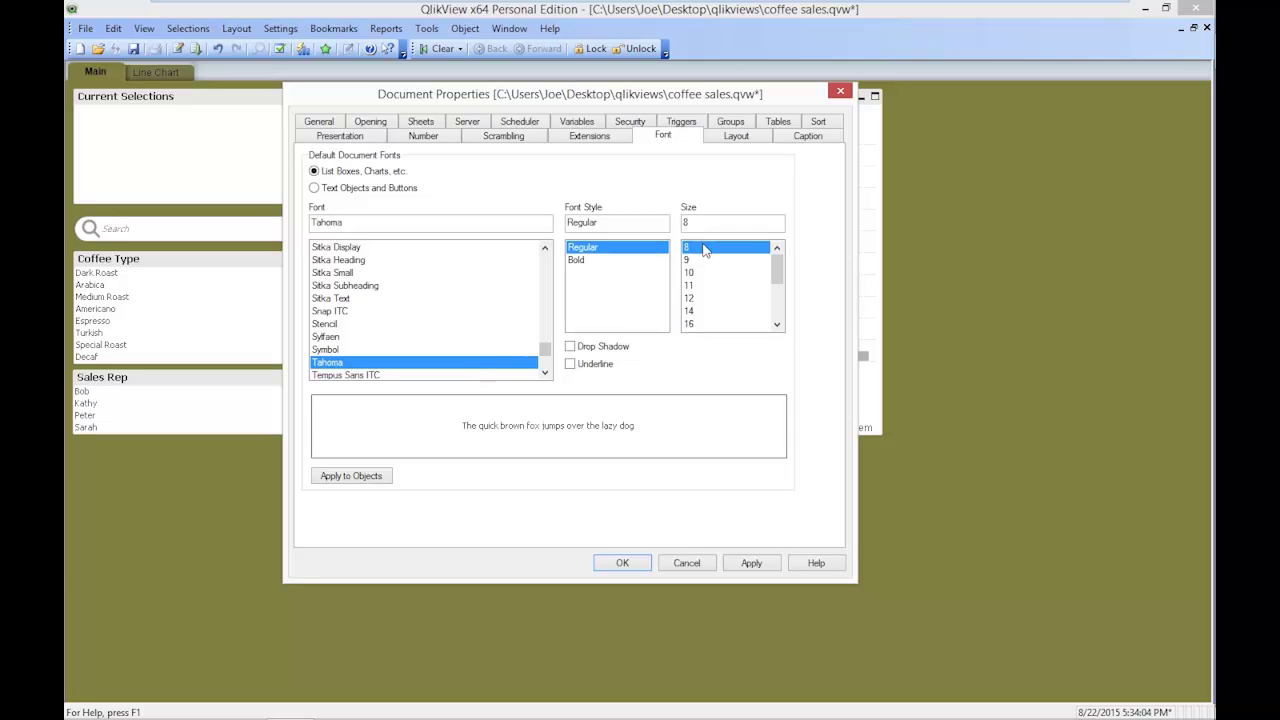
click(699, 252)
click(700, 260)
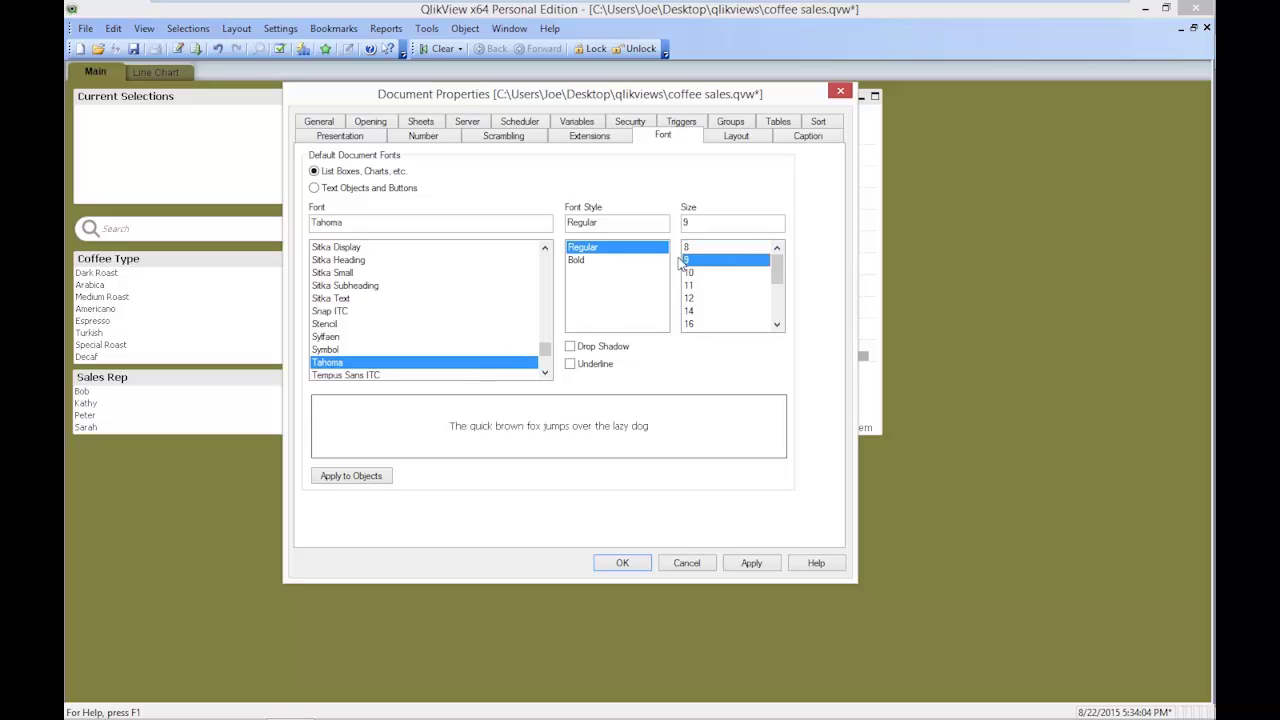
click(584, 264)
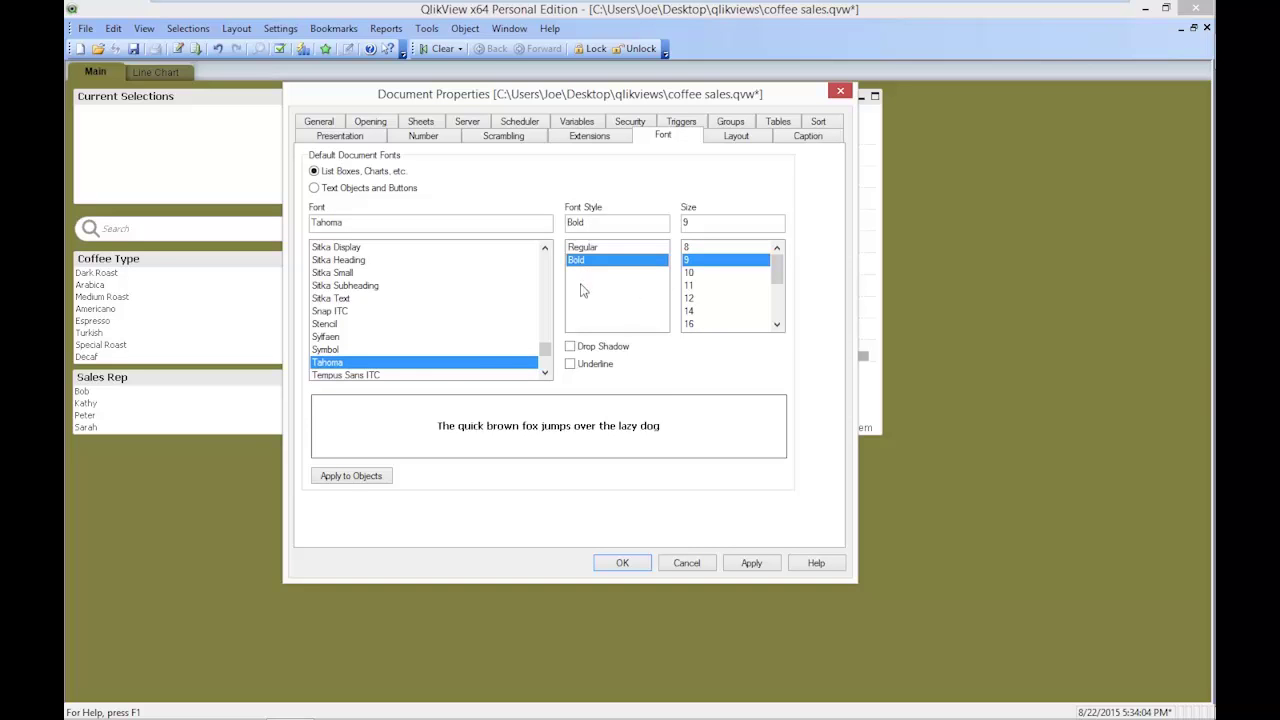
click(359, 478)
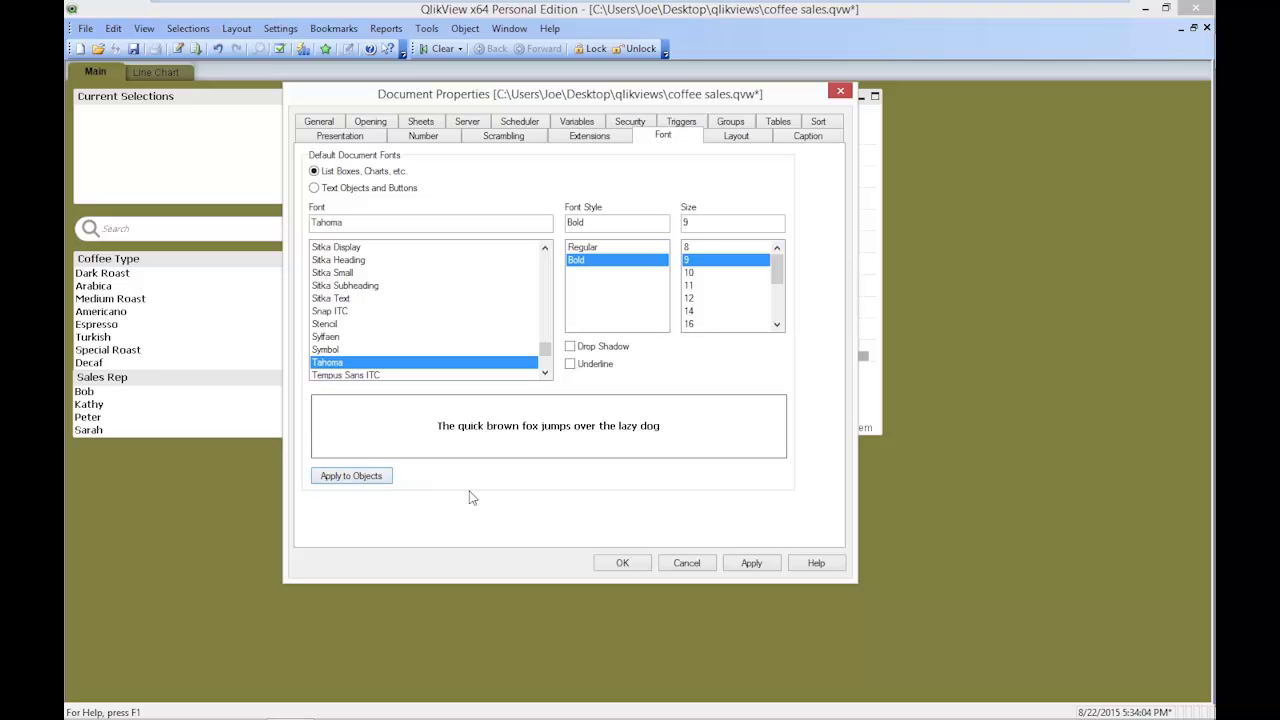
Review the User Privileges on the Security page, then close Document Properties with OK
click(630, 121)
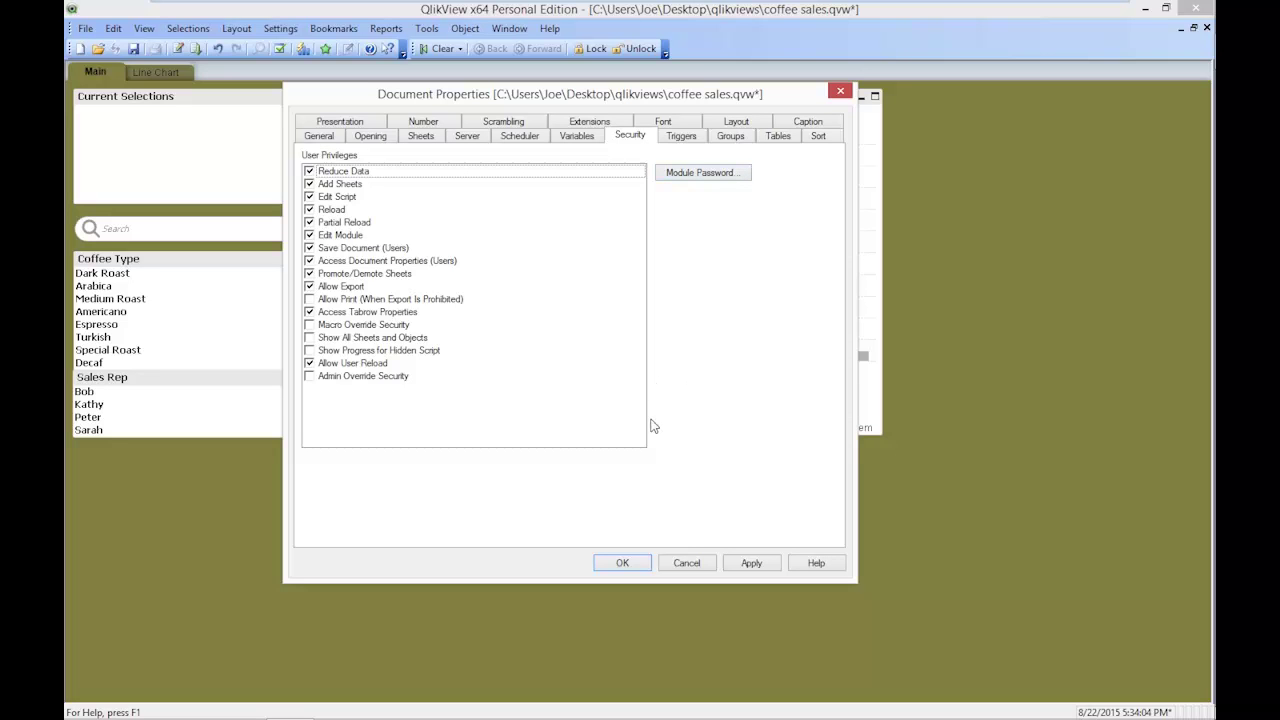
click(627, 566)
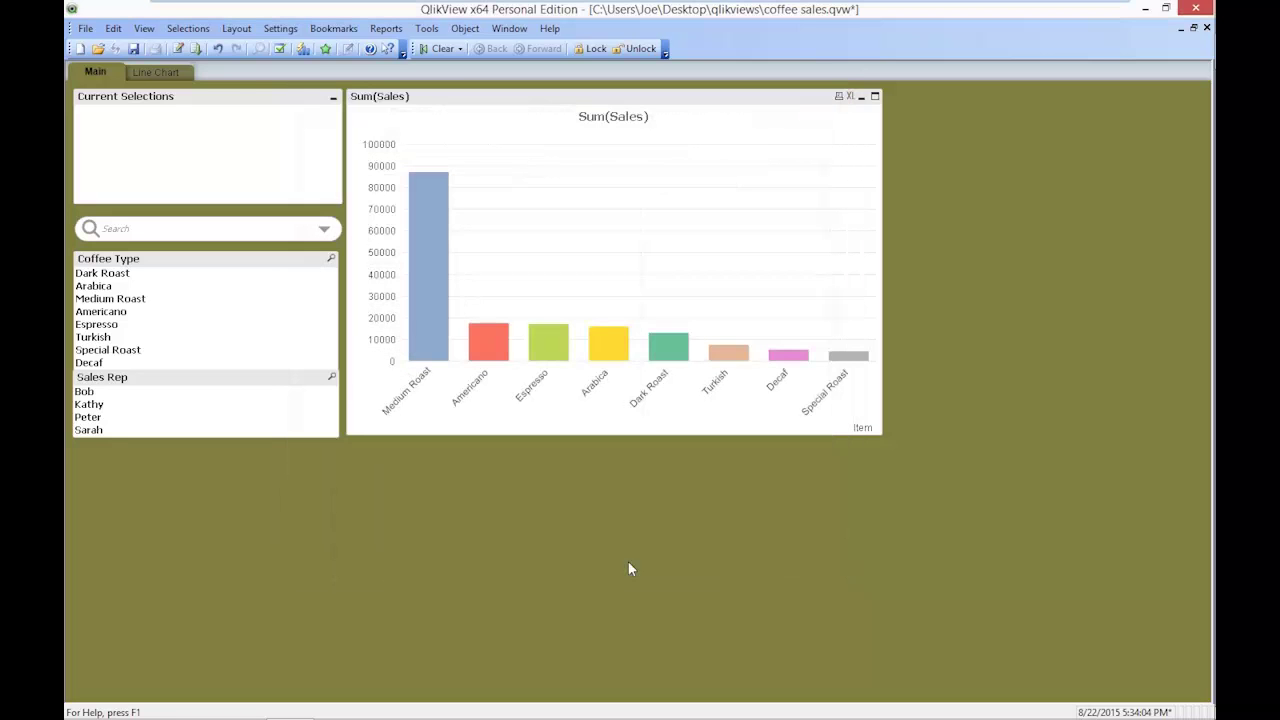